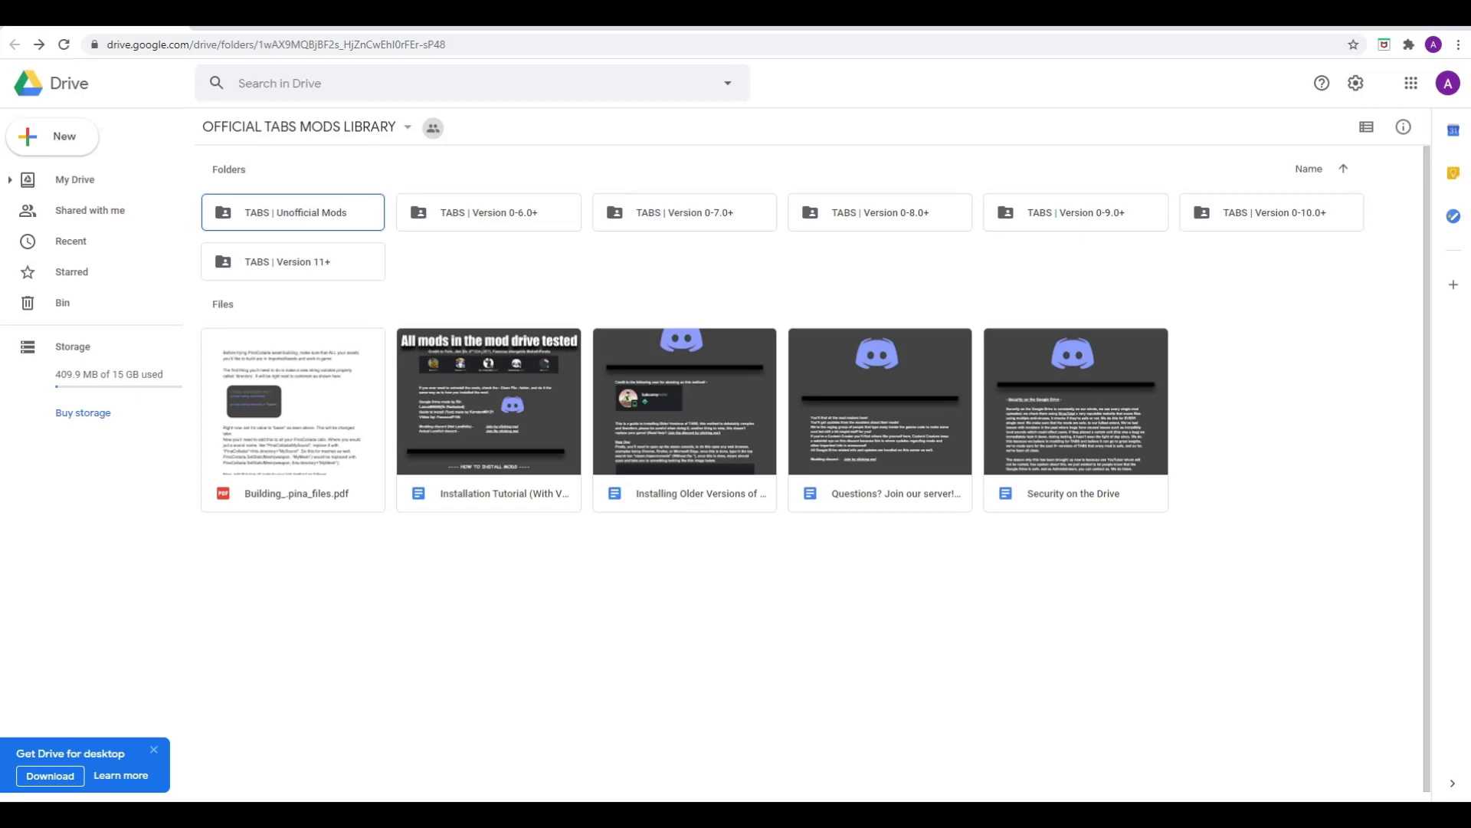
# Step: Open the Steam Edition folder under UML in the TABS | Version 11+ folder of the mods library
pyautogui.click(293, 261)
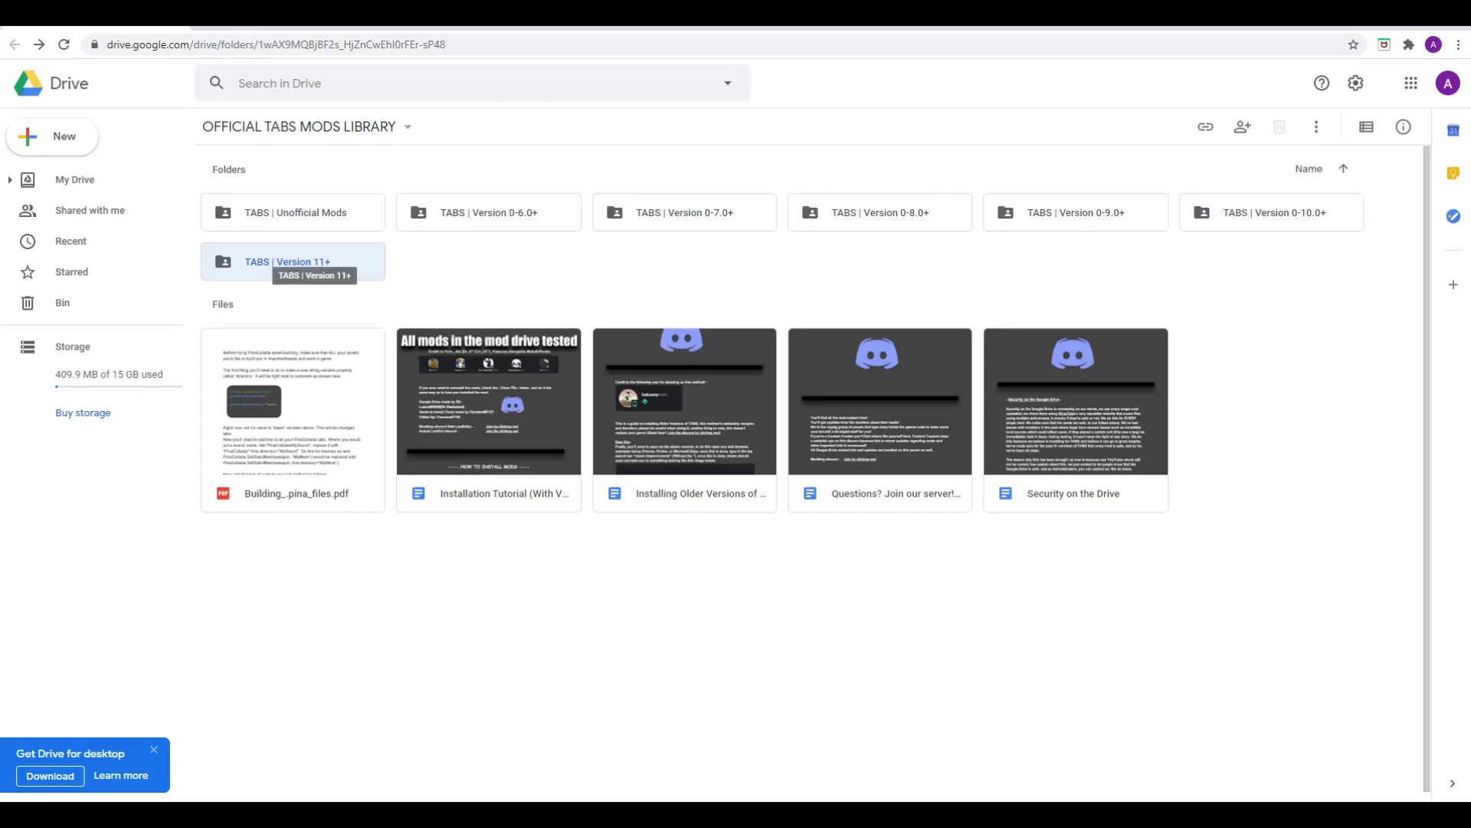
pyautogui.press('Return')
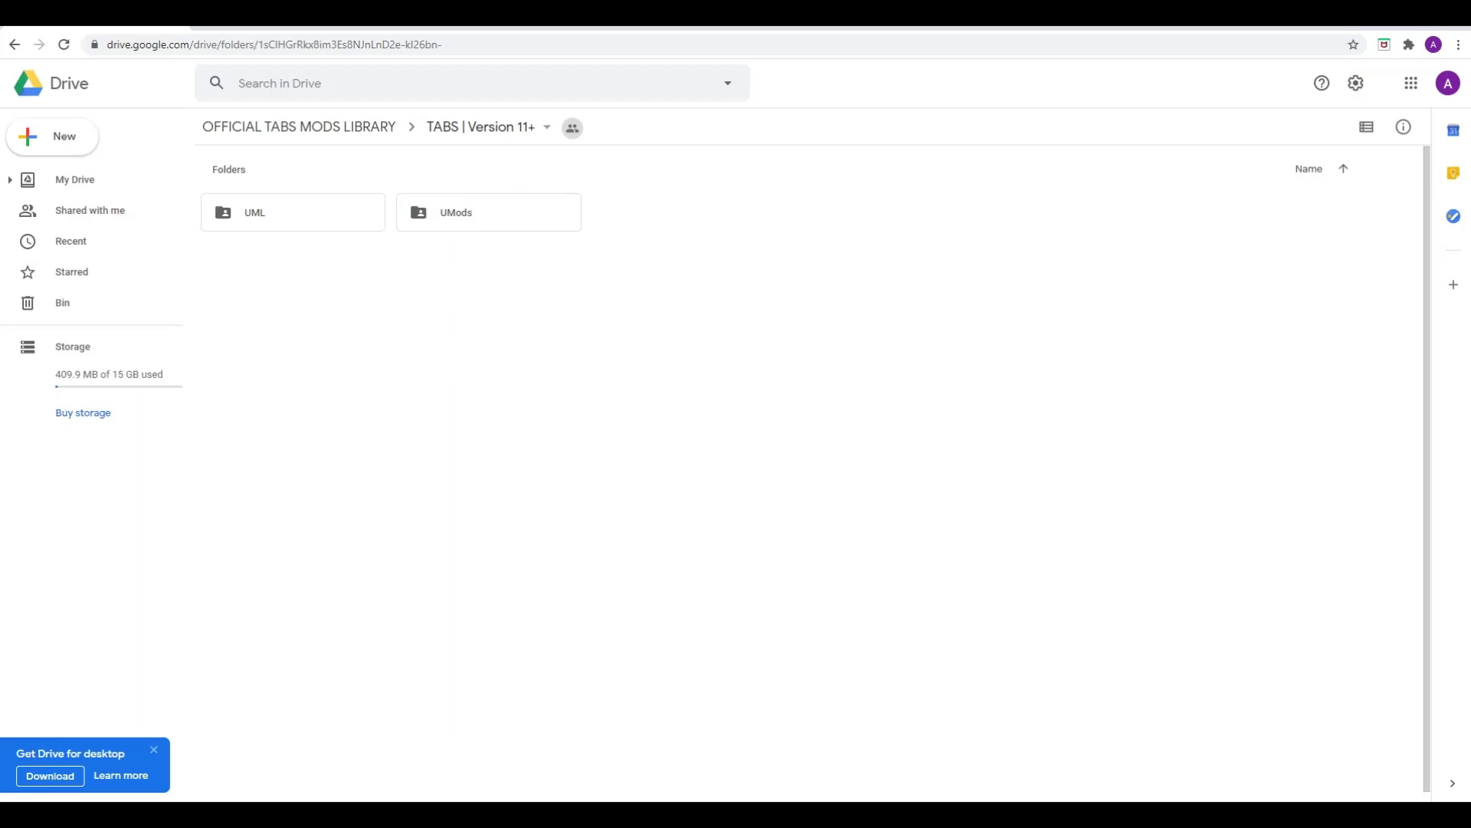
pyautogui.click(293, 212)
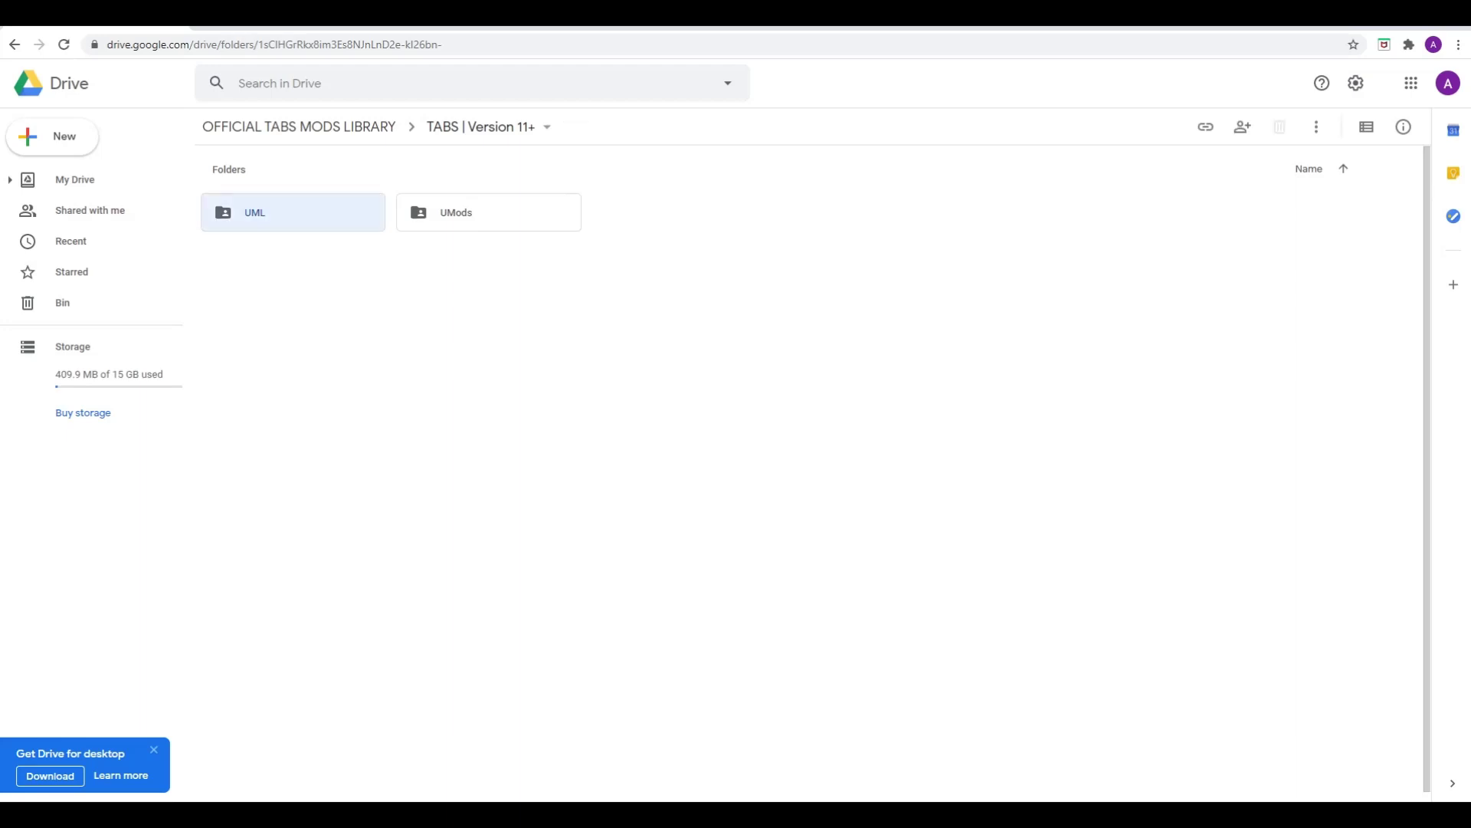
pyautogui.doubleClick(293, 213)
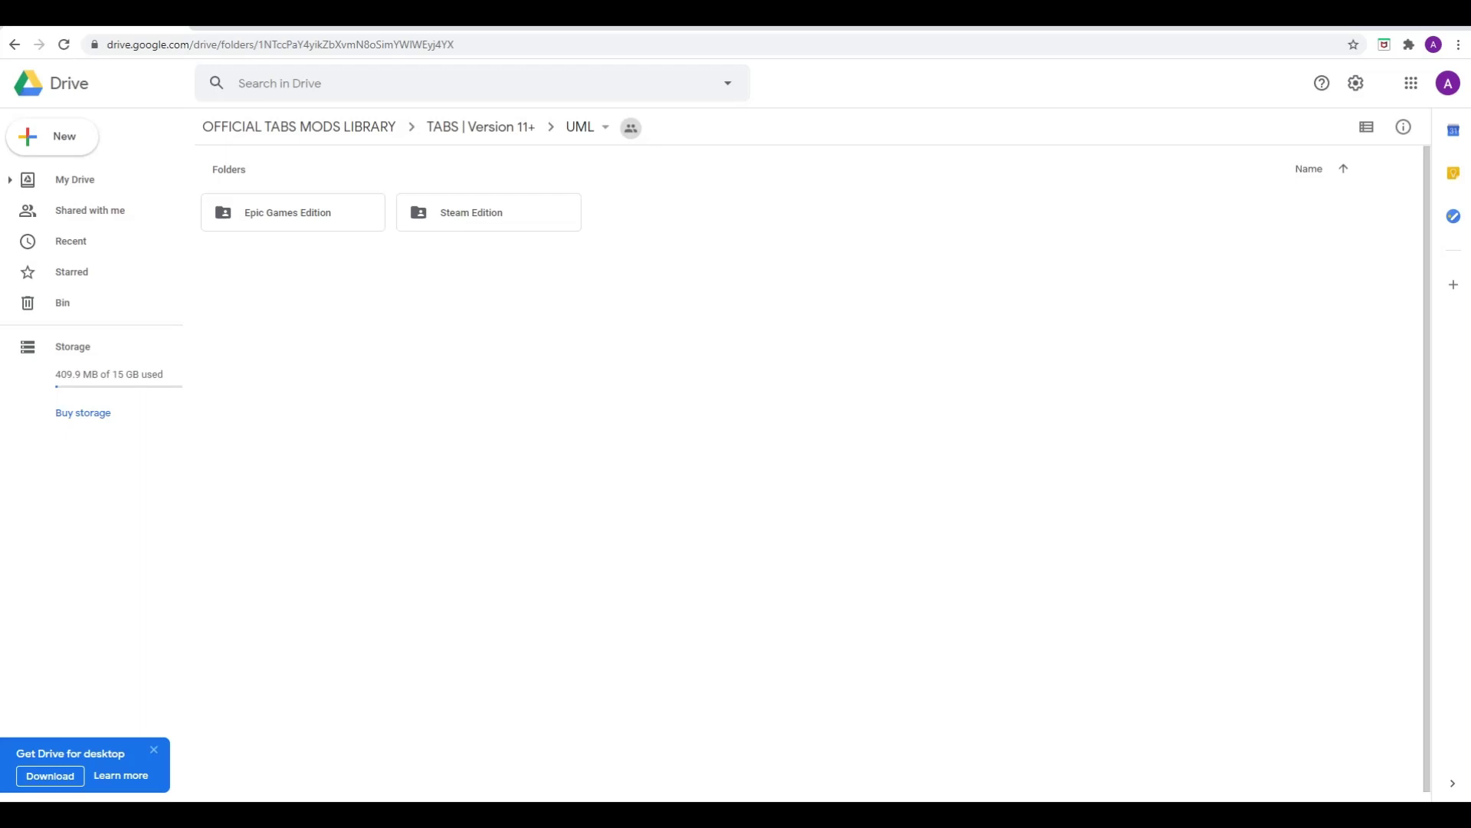
pyautogui.doubleClick(471, 212)
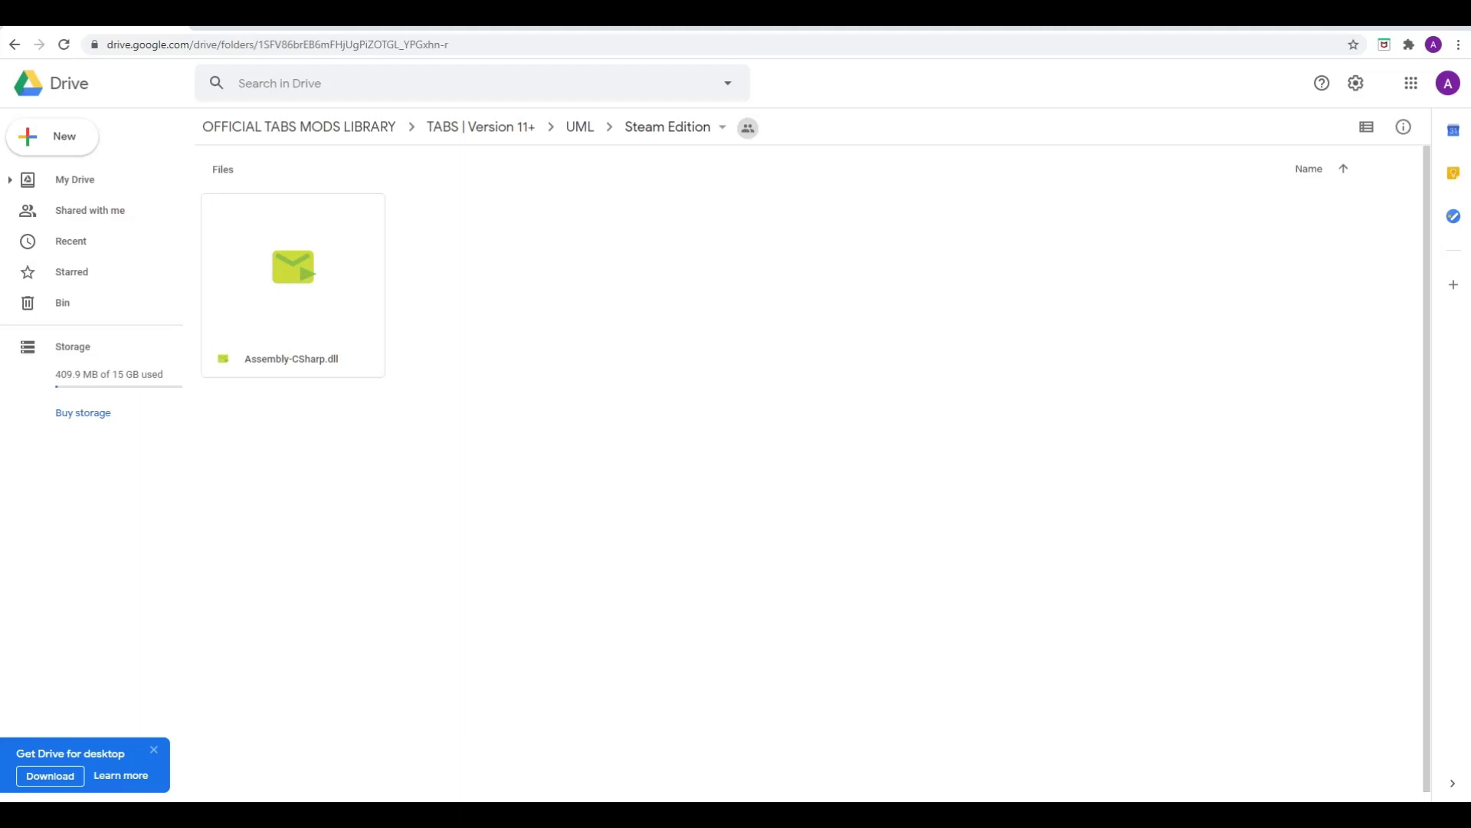
# Step: Switch to File Explorer and locate Assembly-CSharp.dll in the game's TotallyAccurateBattleSimulator_Data\Managed folder
pyautogui.moveTo(734, 814)
pyautogui.moveTo(432, 814)
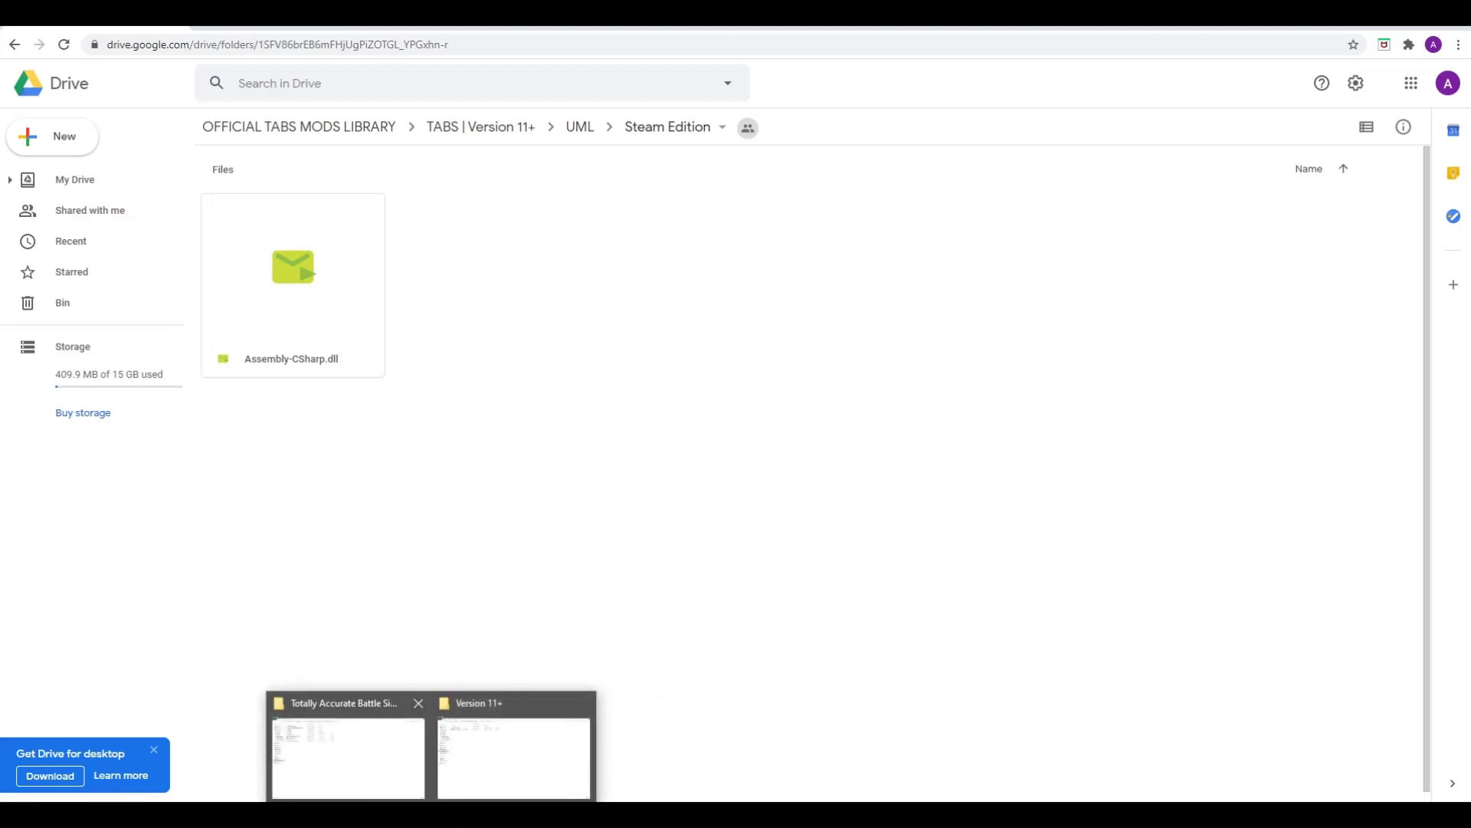
pyautogui.click(348, 755)
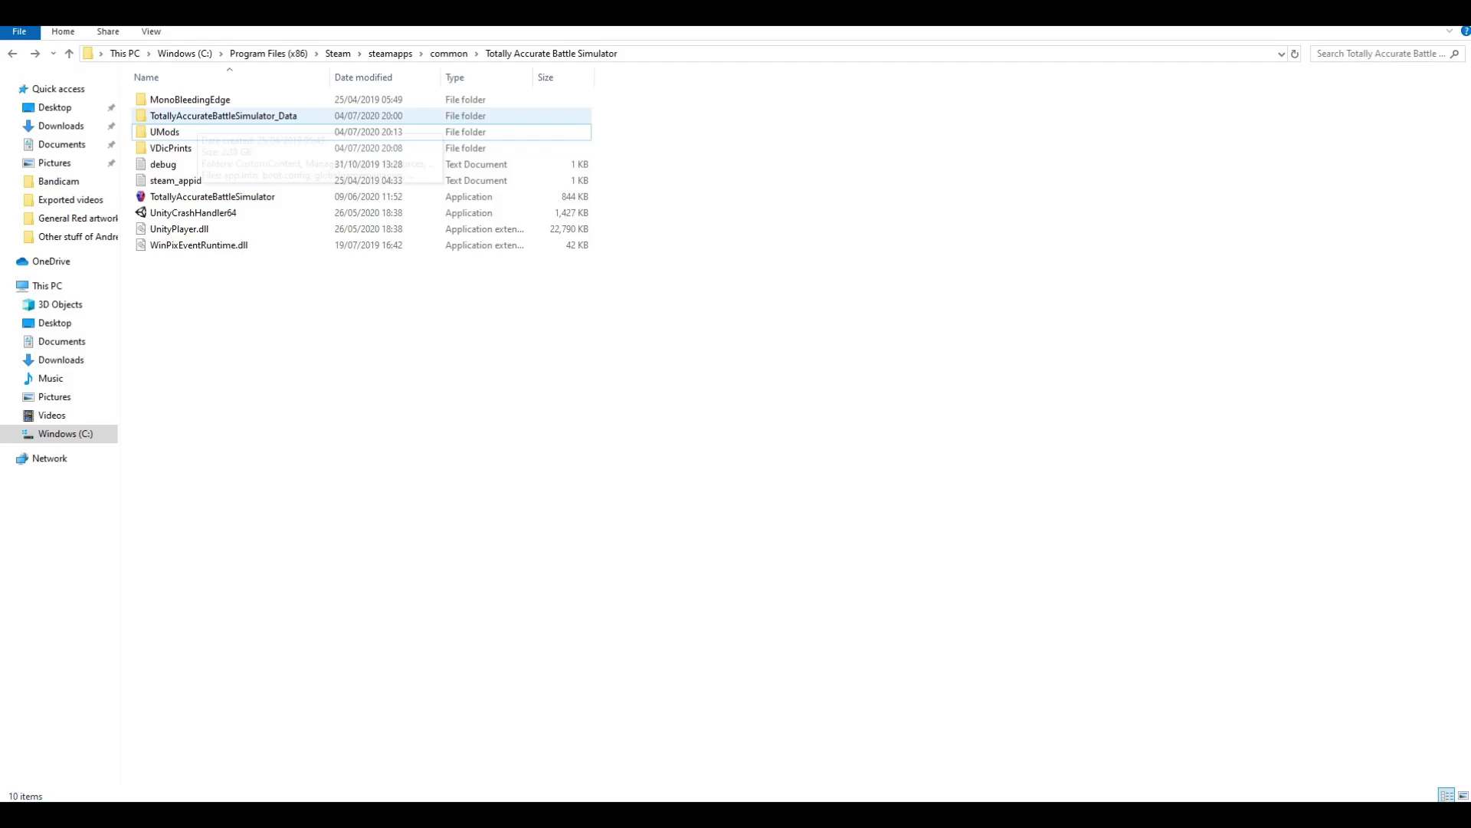
pyautogui.doubleClick(201, 116)
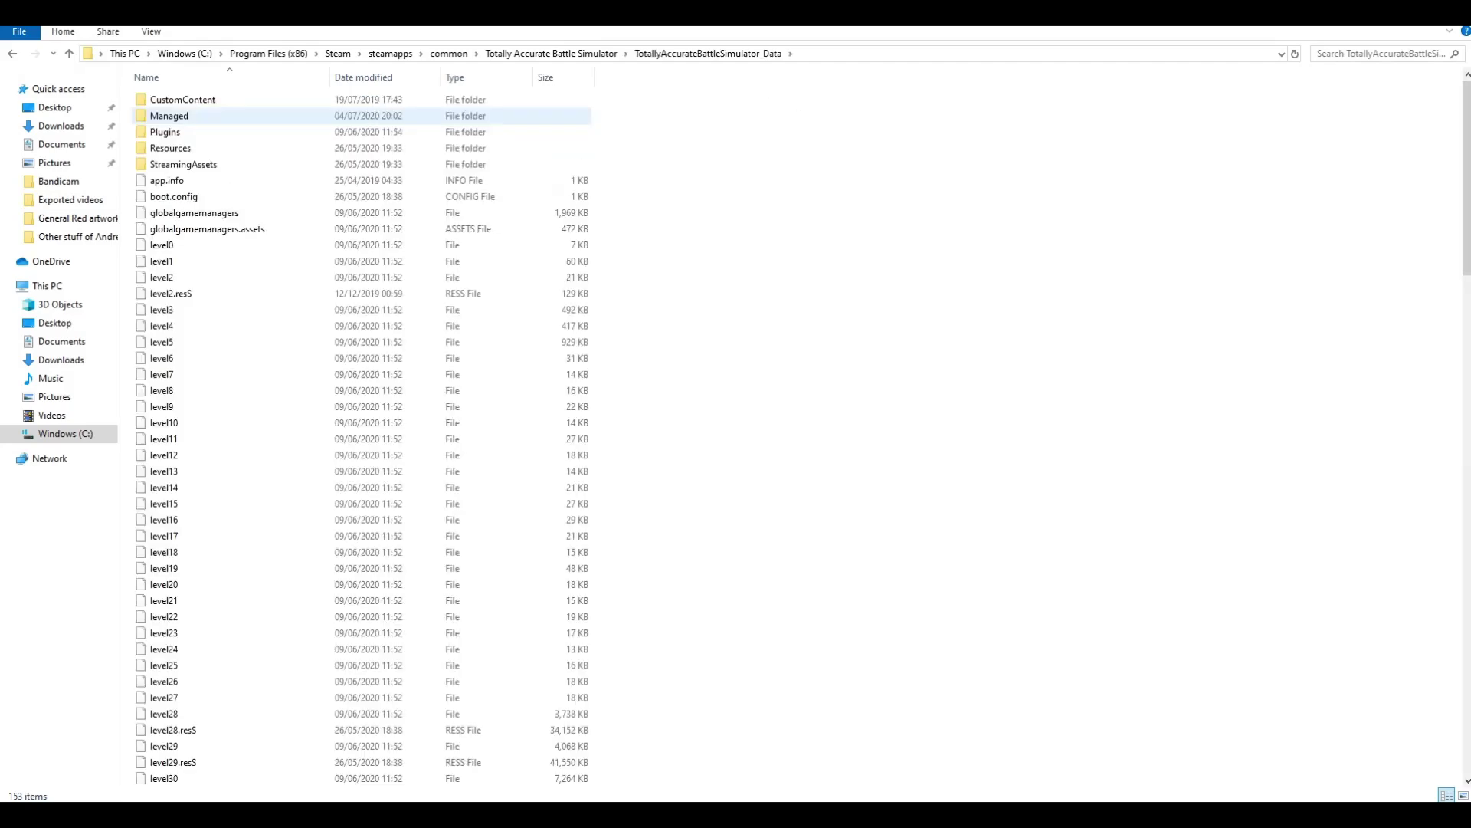
pyautogui.doubleClick(201, 116)
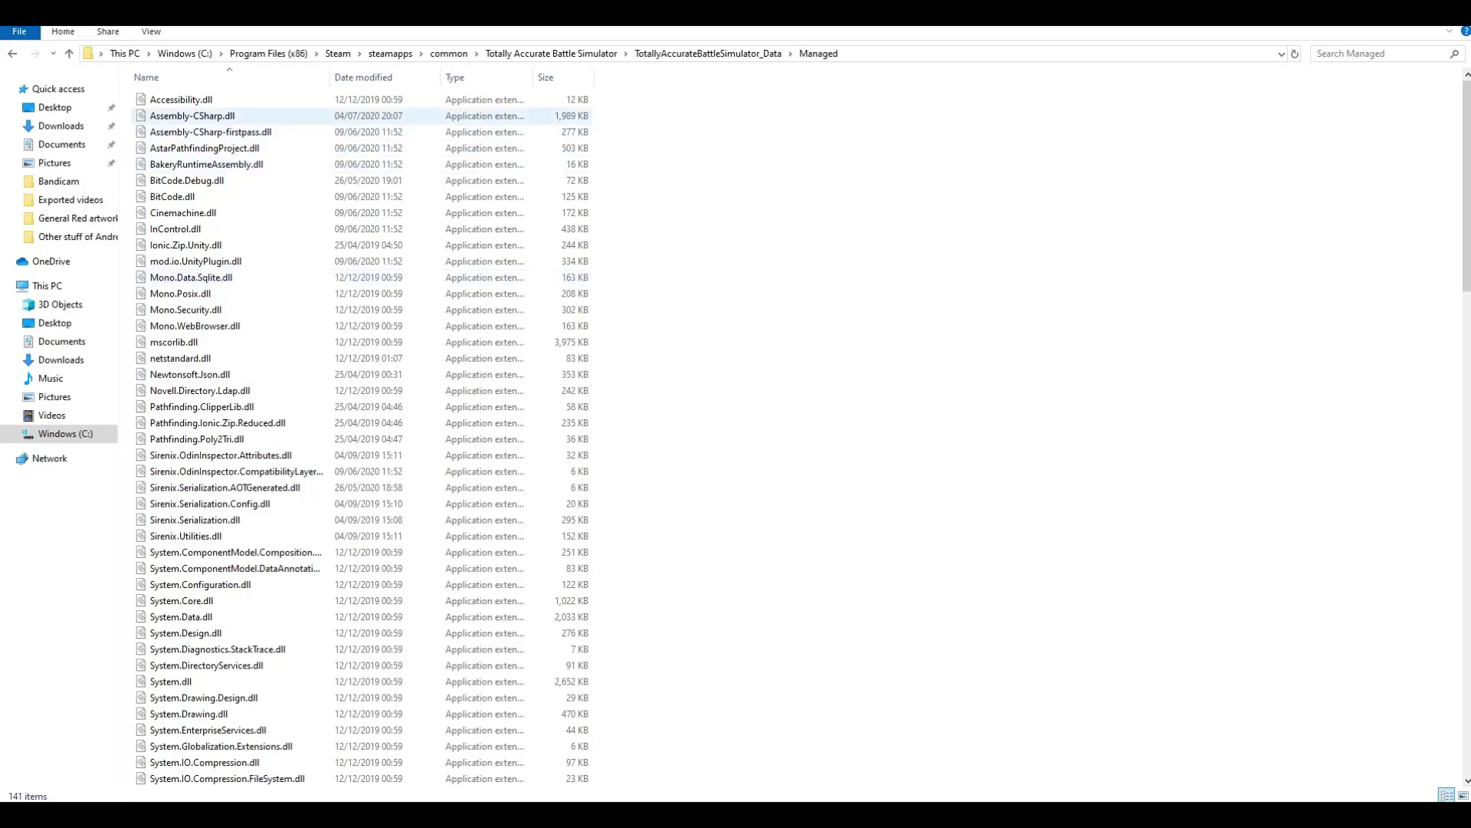
pyautogui.click(192, 116)
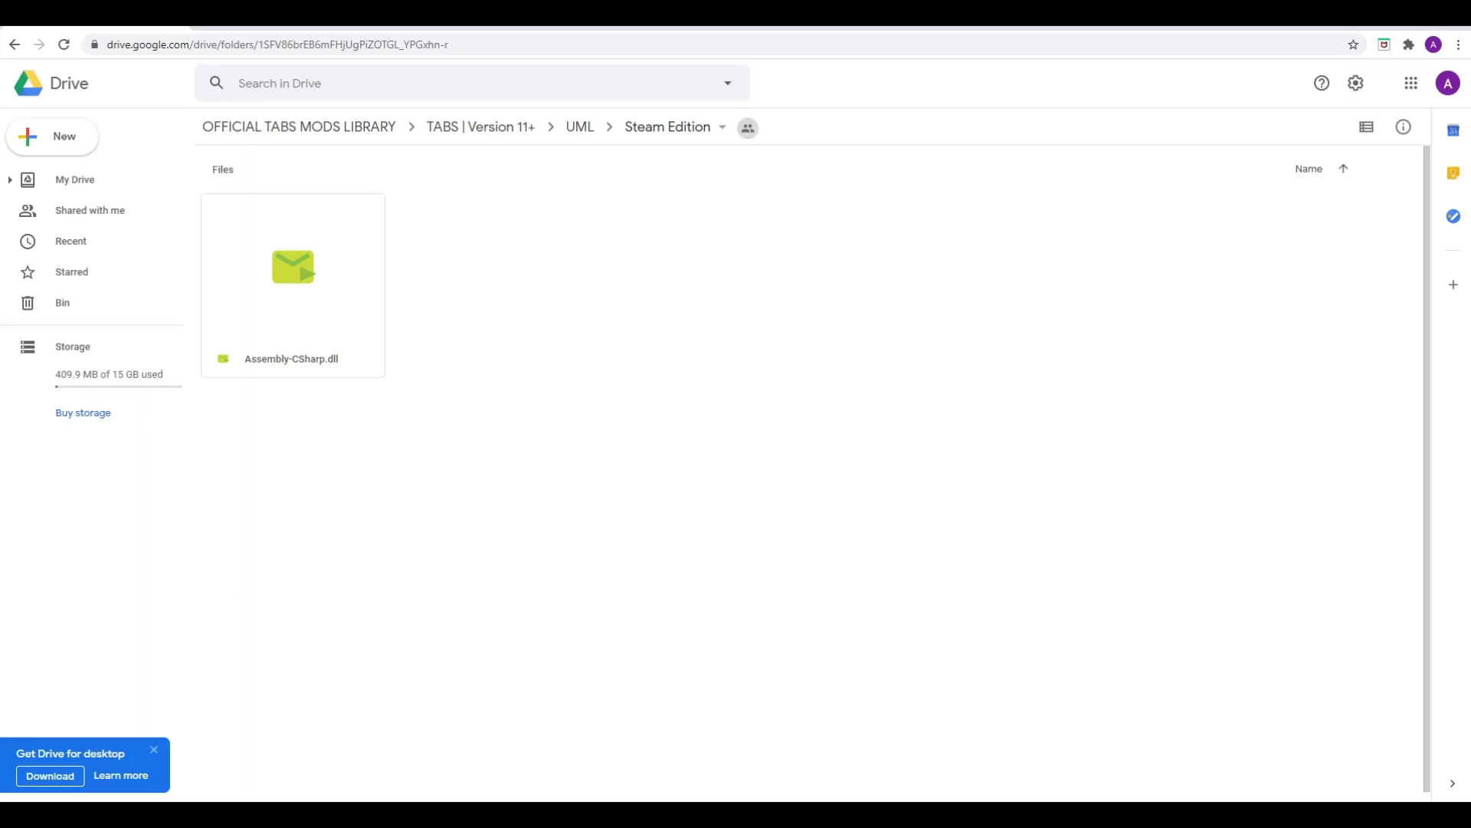
pyautogui.click(348, 747)
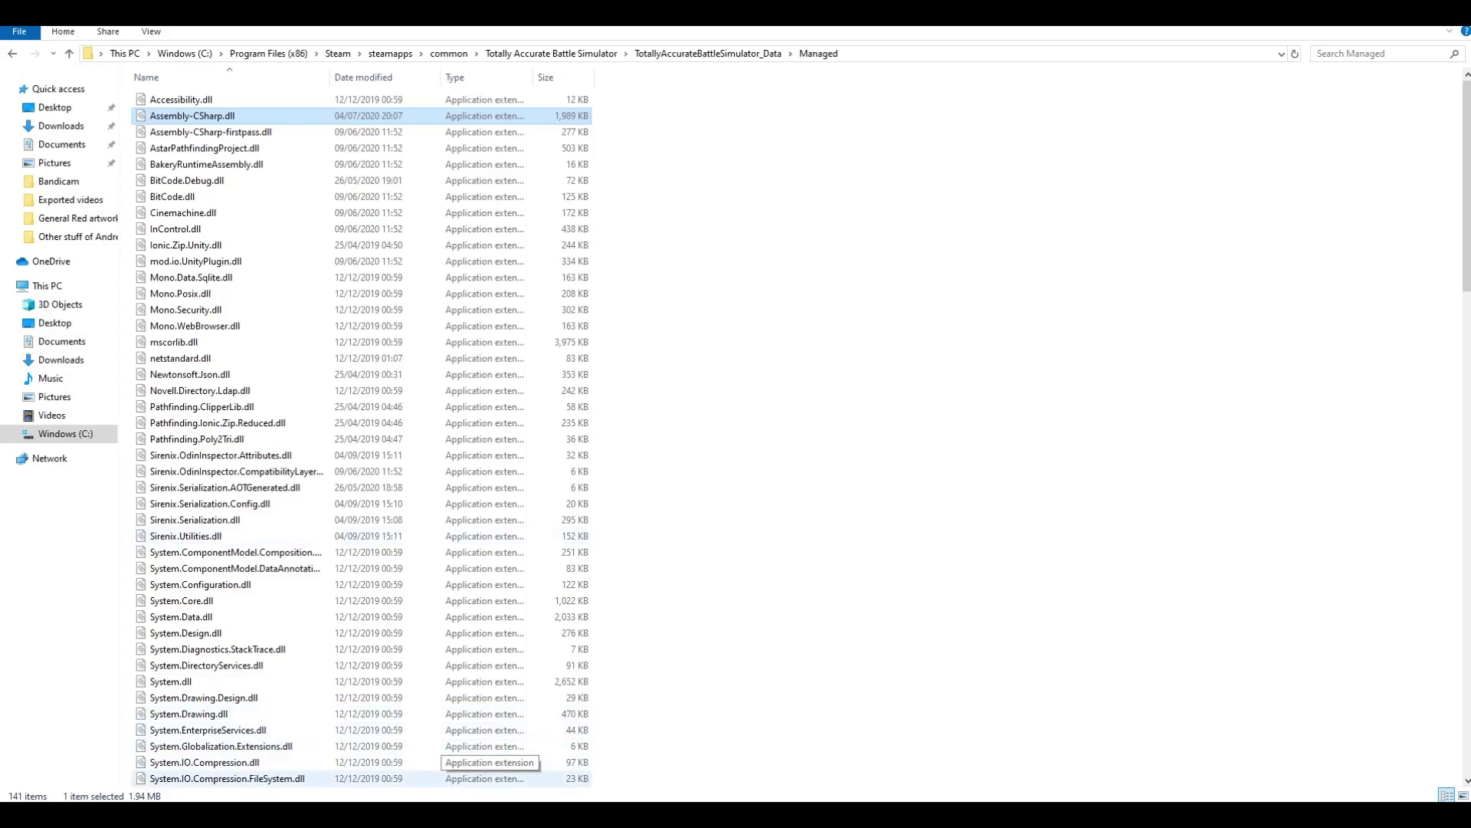
# Step: Copy SpaceIsland.dll from the Version 11+ folder of the TABS mods backup
pyautogui.click(431, 814)
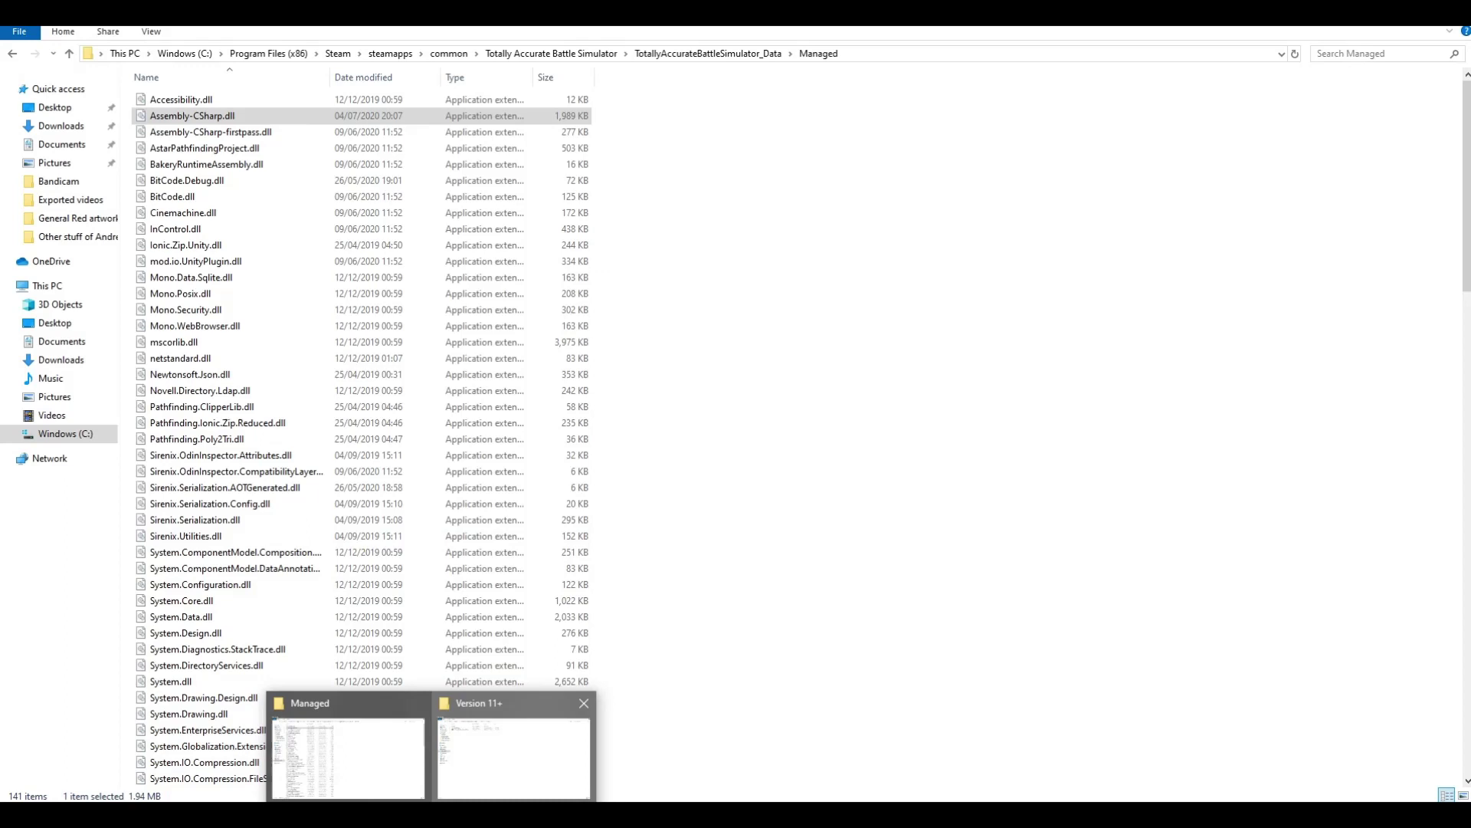
pyautogui.click(513, 755)
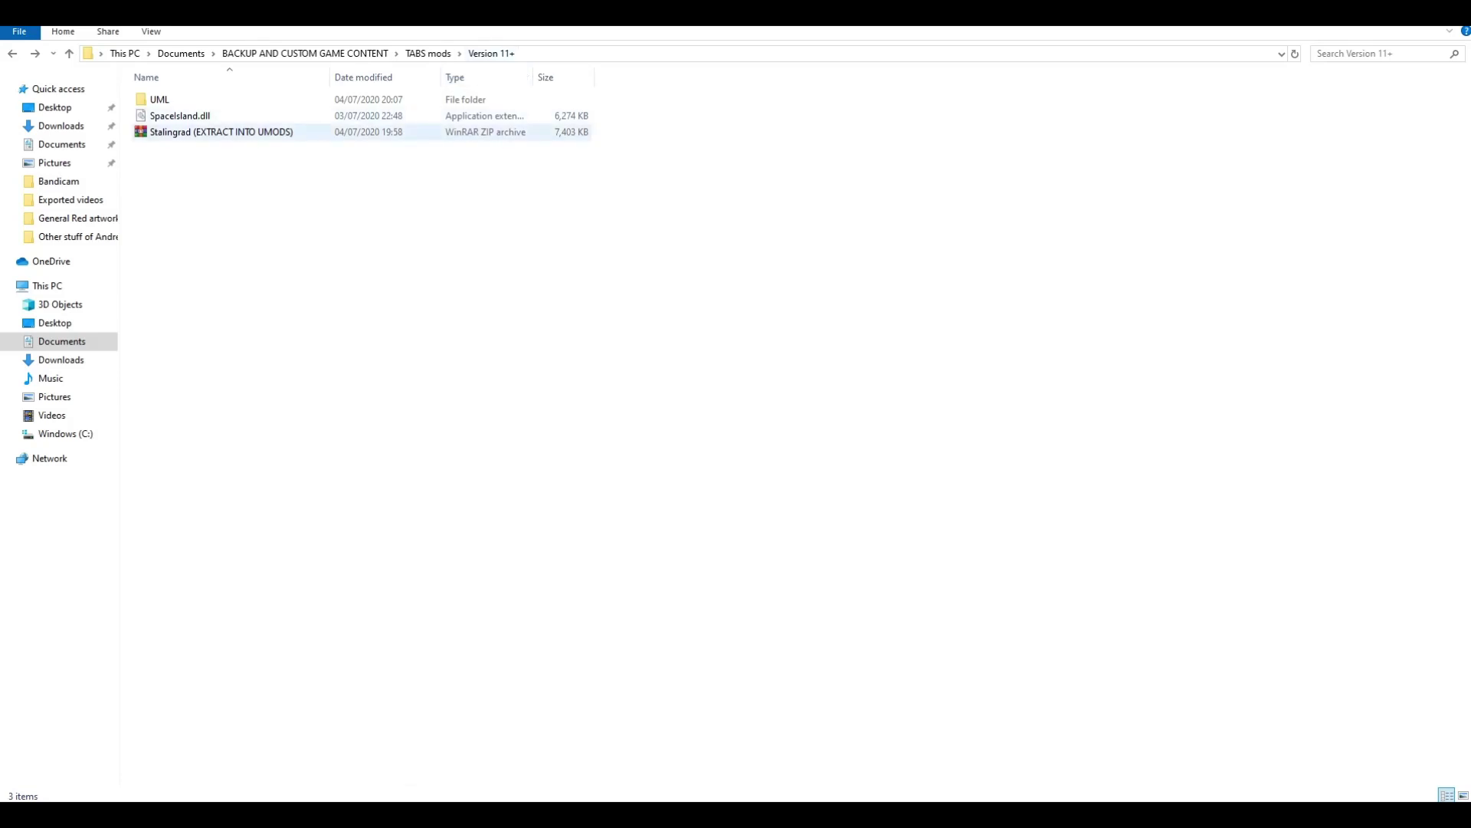
pyautogui.click(180, 116)
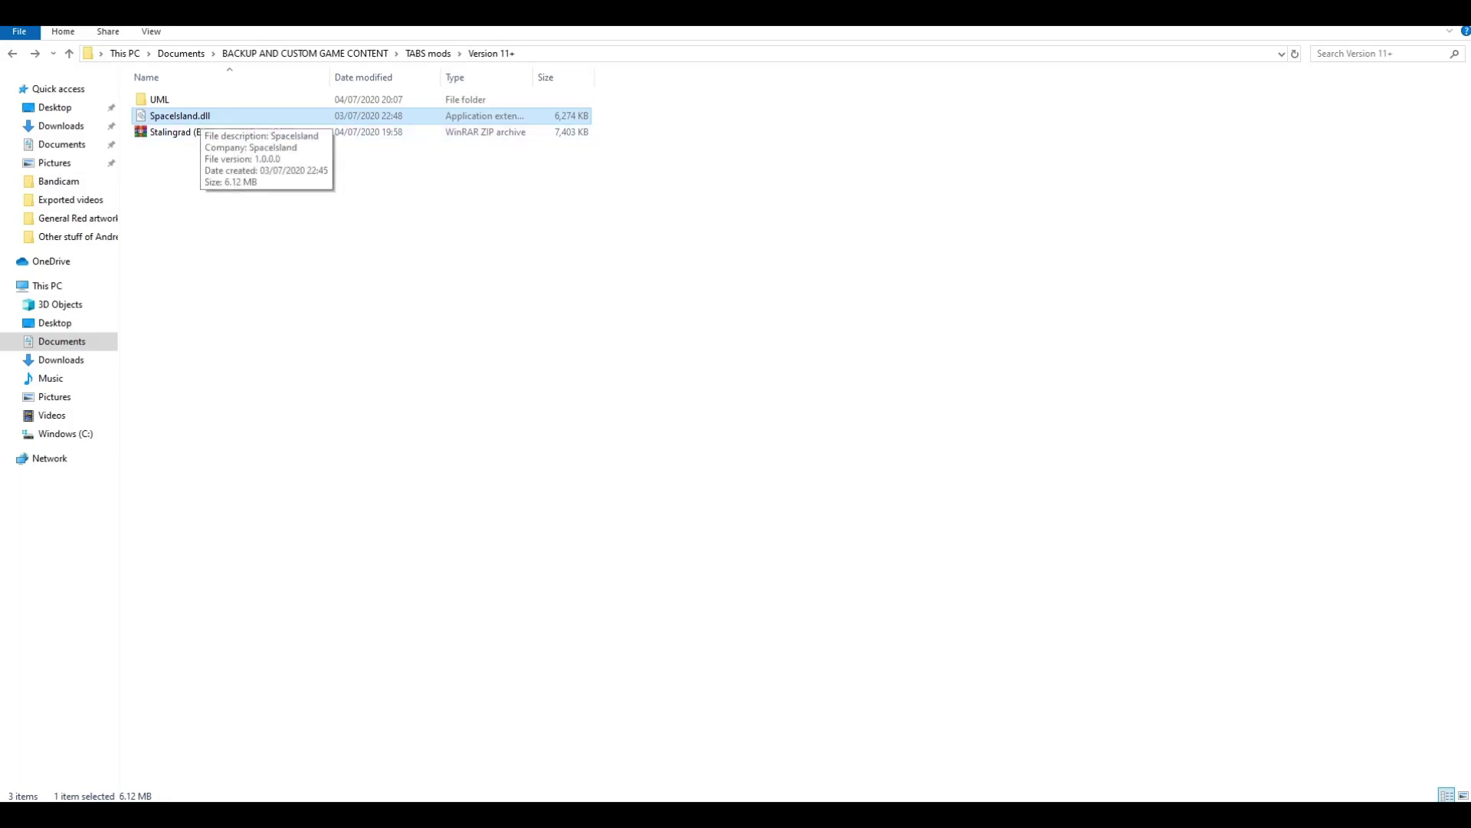
pyautogui.hotkey('ctrl', 'space')
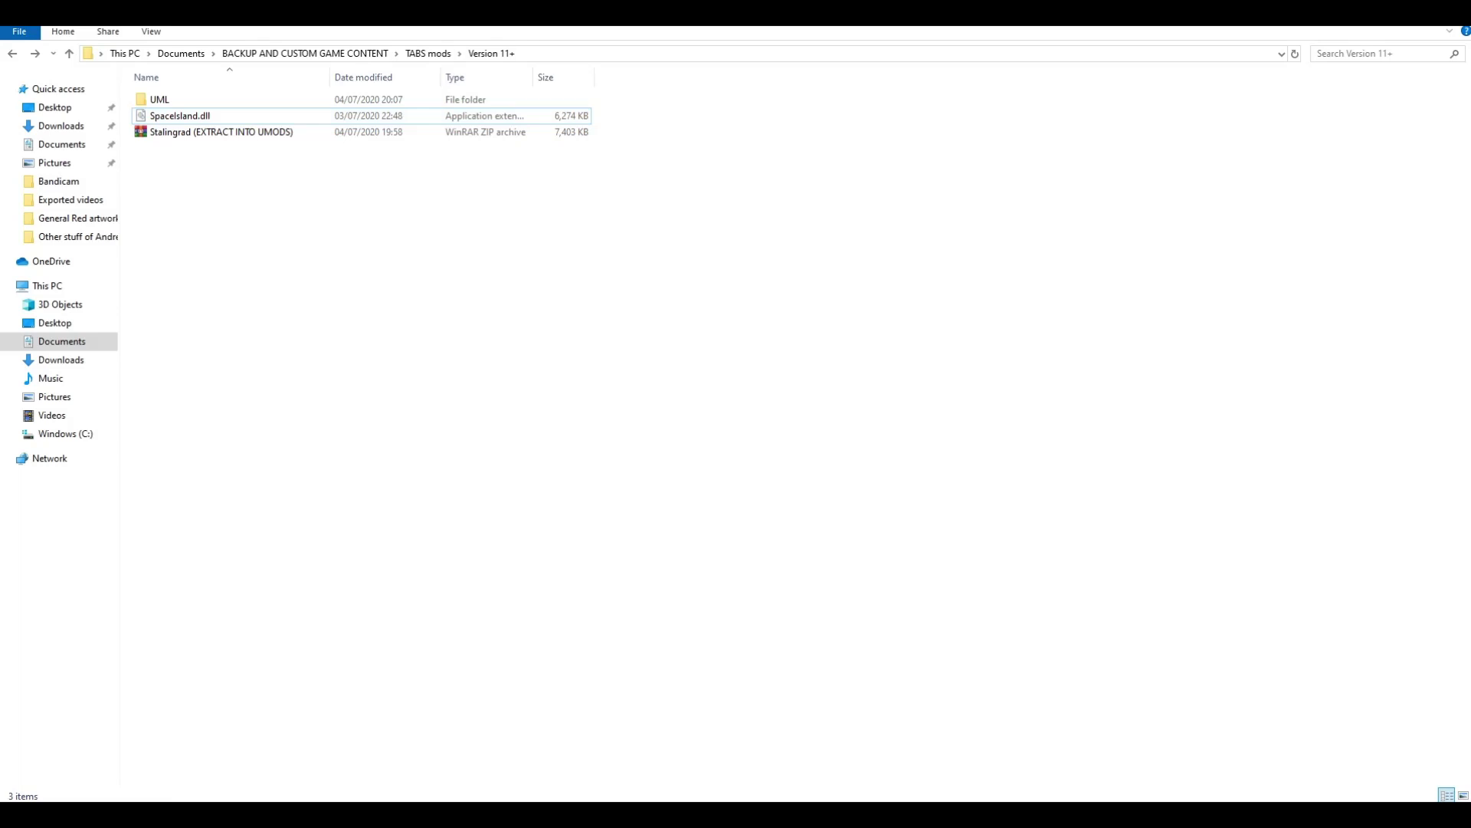
pyautogui.rightClick(204, 113)
pyautogui.click(240, 370)
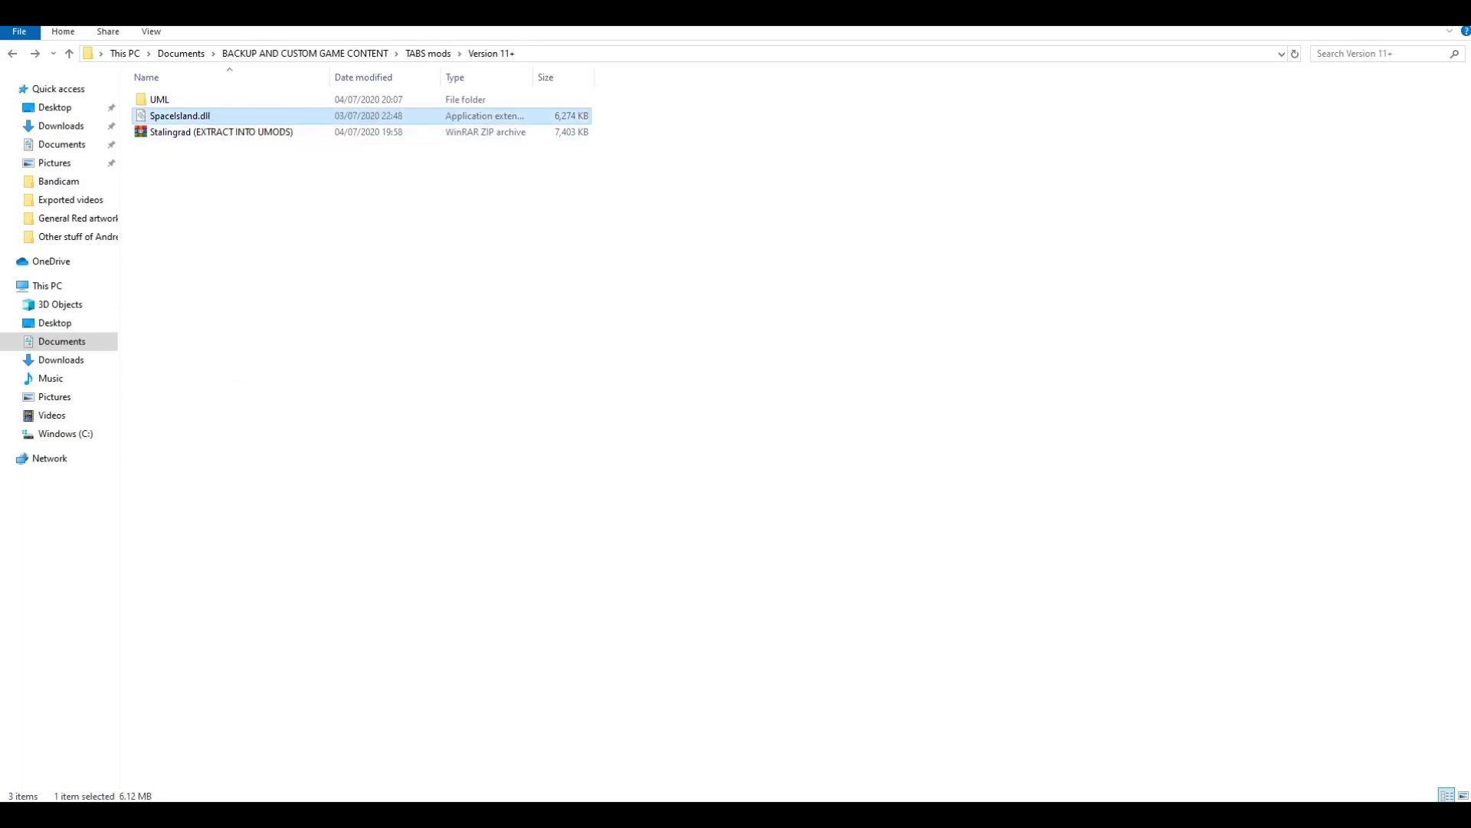
# Step: Paste SpaceIsland.dll into the UMods folder of the Totally Accurate Battle Simulator game directory
pyautogui.hotkey('alt', 'Tab')
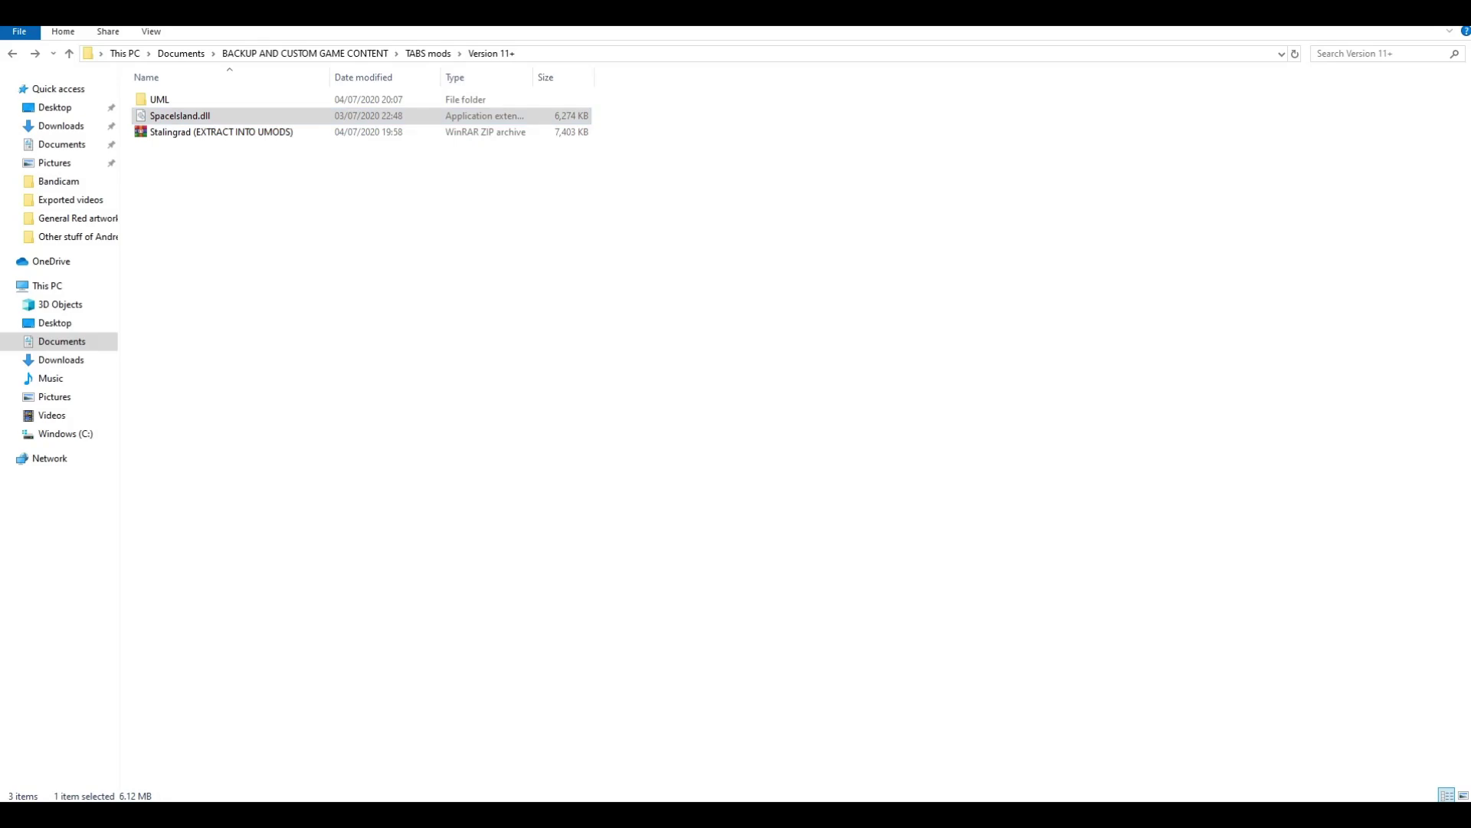
pyautogui.click(348, 747)
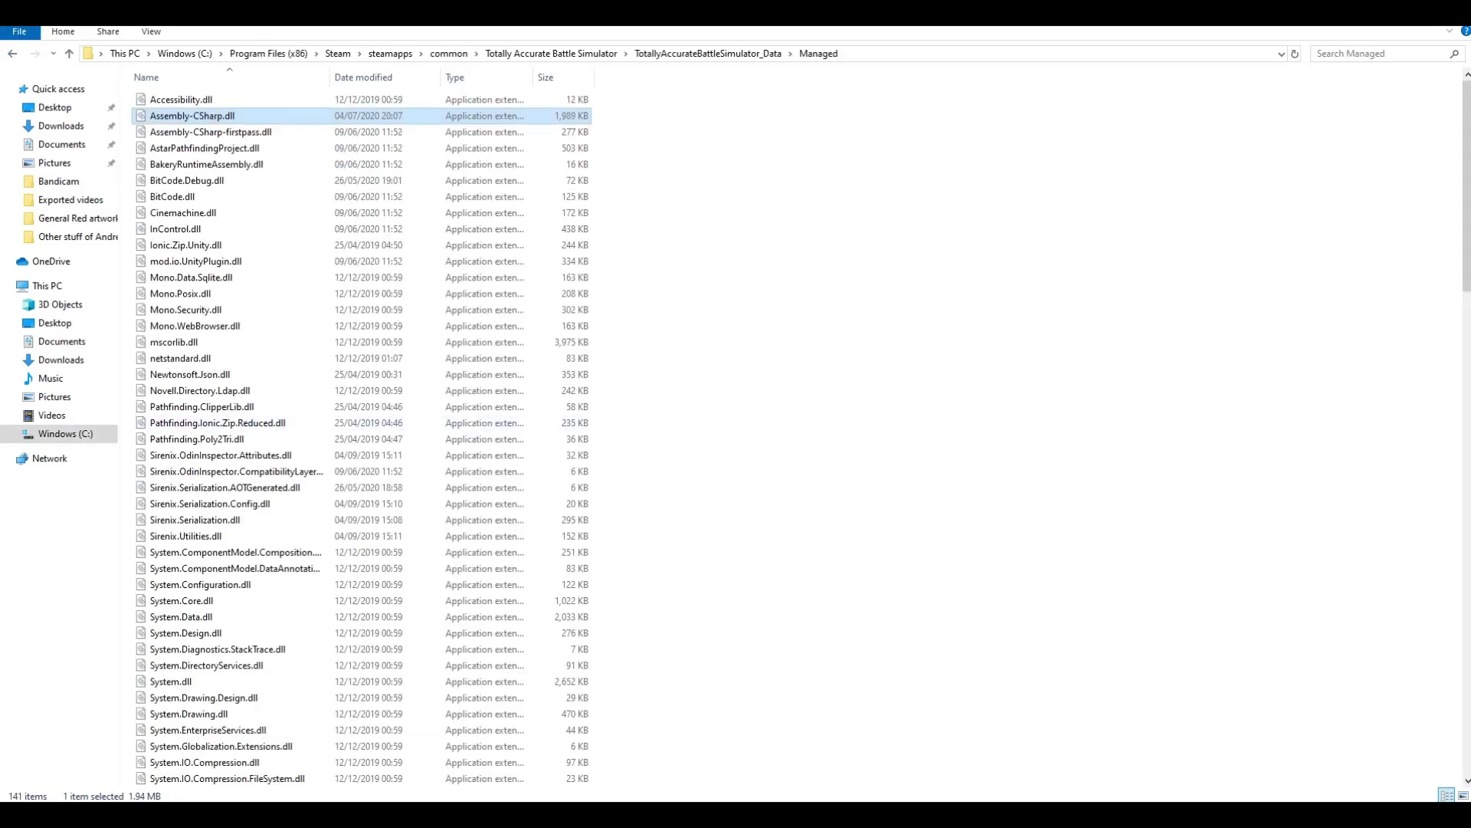
pyautogui.hotkey('alt', 'Left')
pyautogui.hotkey('alt', 'Left')
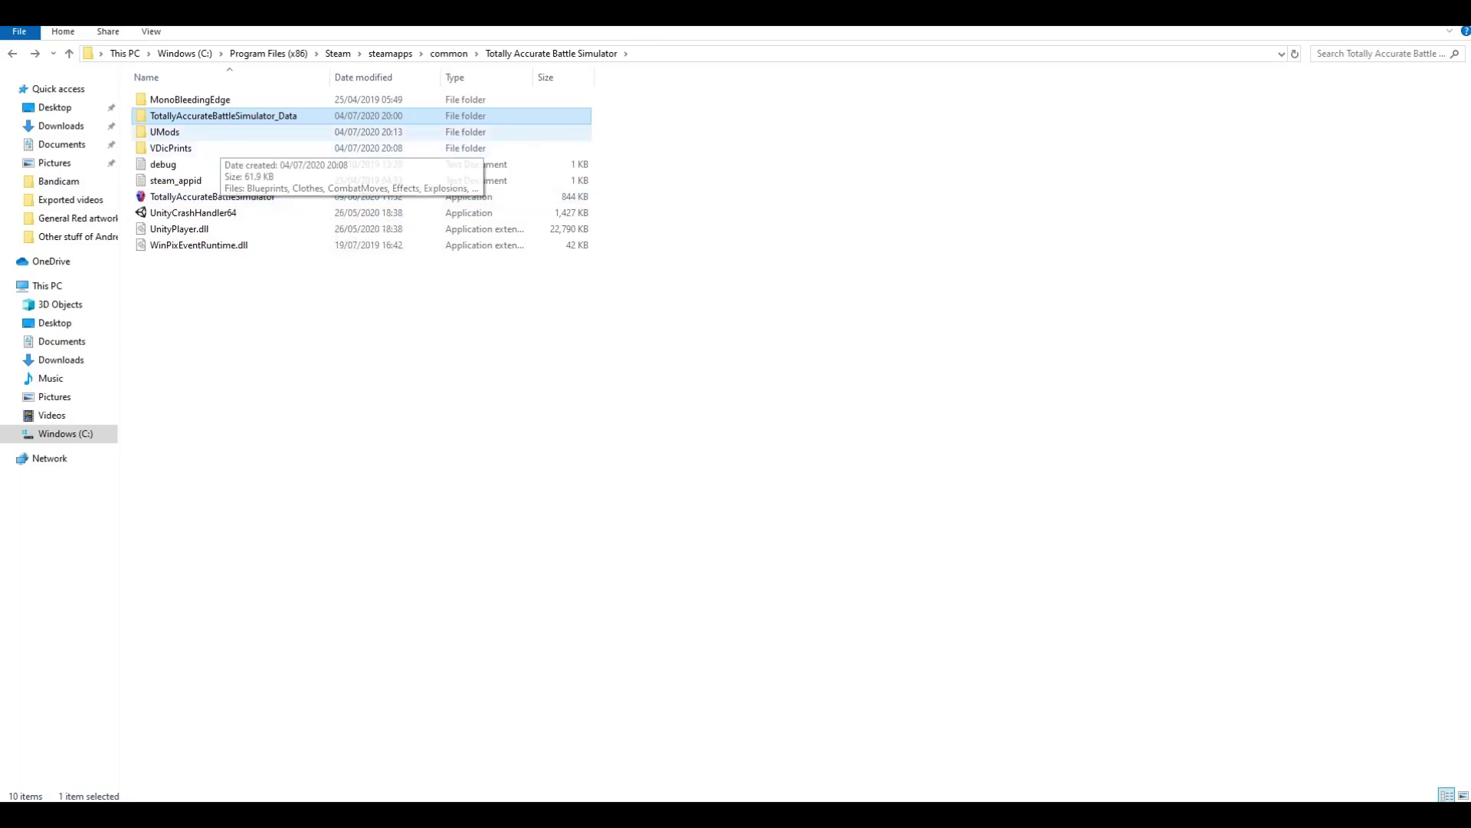
pyautogui.click(164, 132)
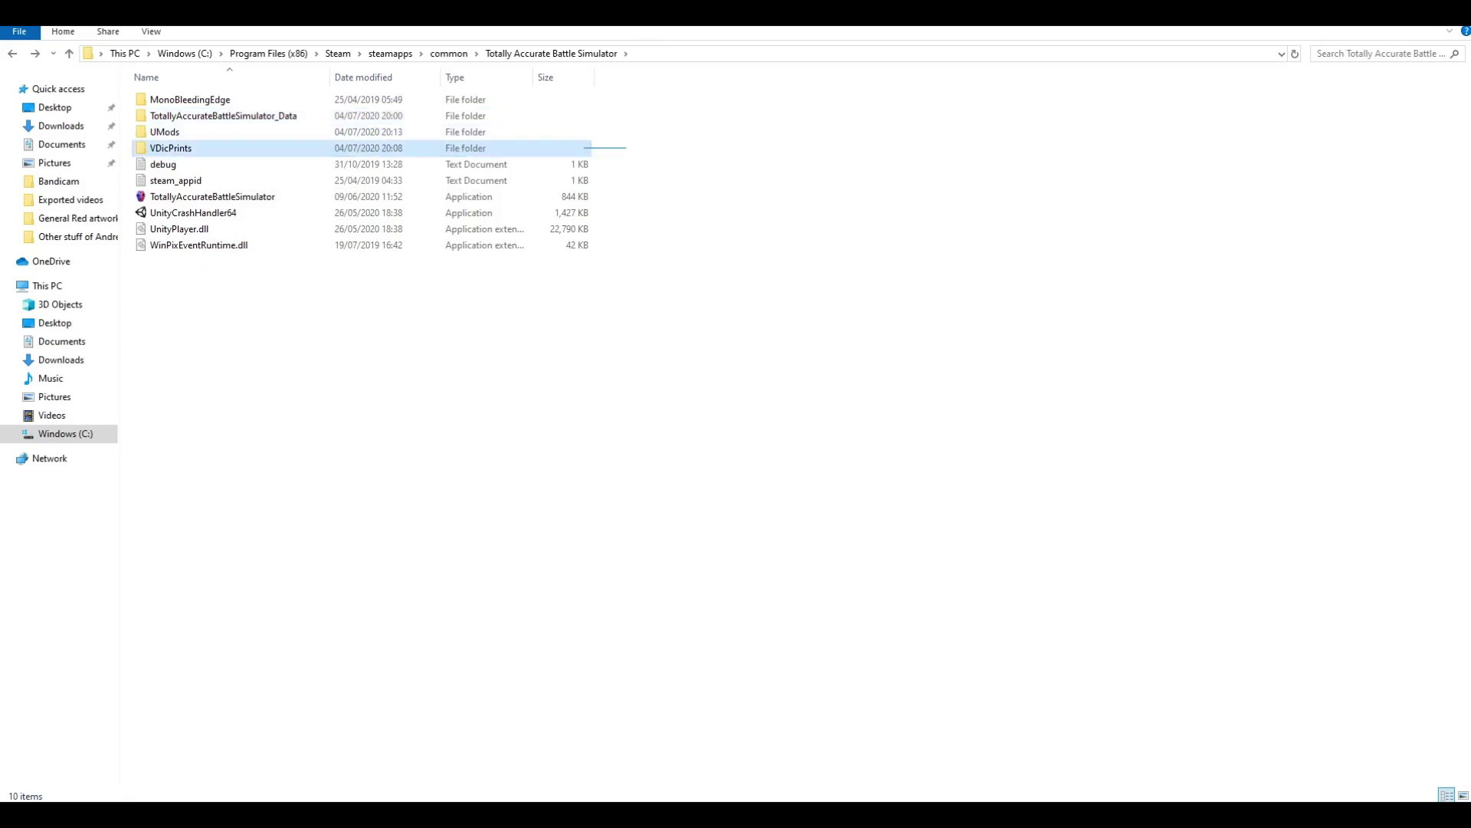
pyautogui.keyDown('shift'); pyautogui.click(170, 148); pyautogui.keyUp('shift')
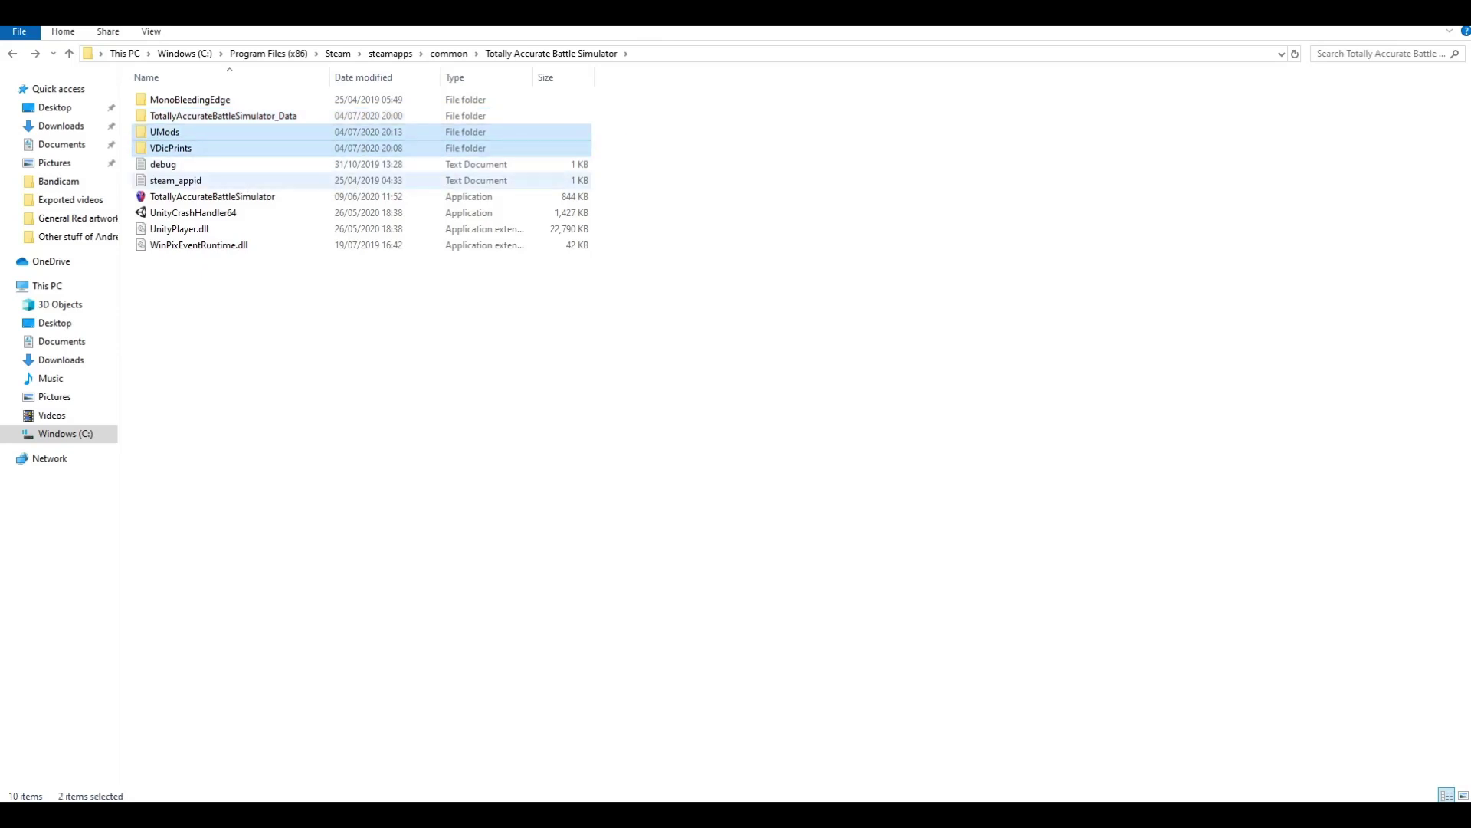
pyautogui.click(164, 132)
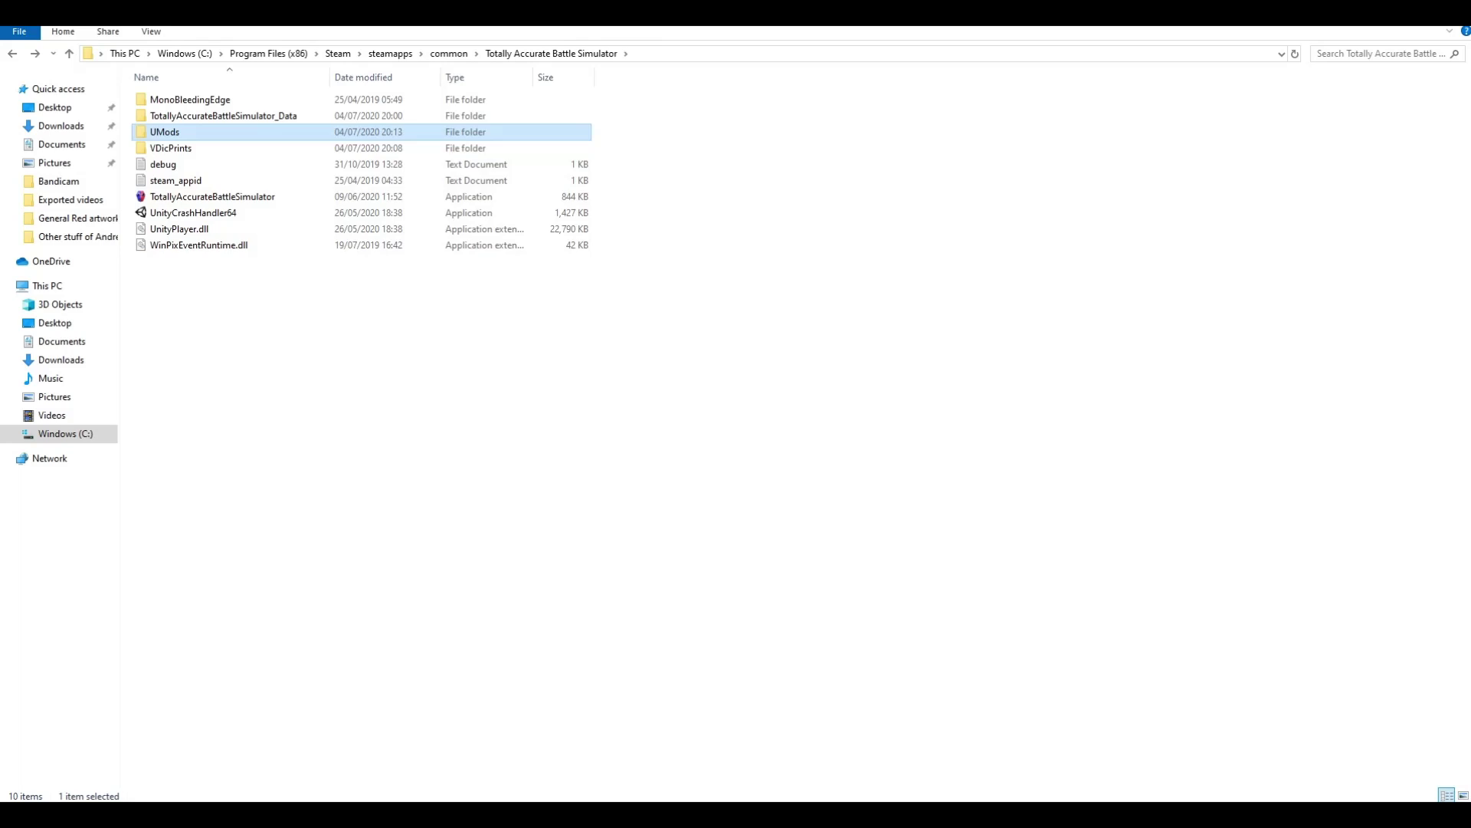
pyautogui.doubleClick(165, 132)
pyautogui.rightClick(214, 172)
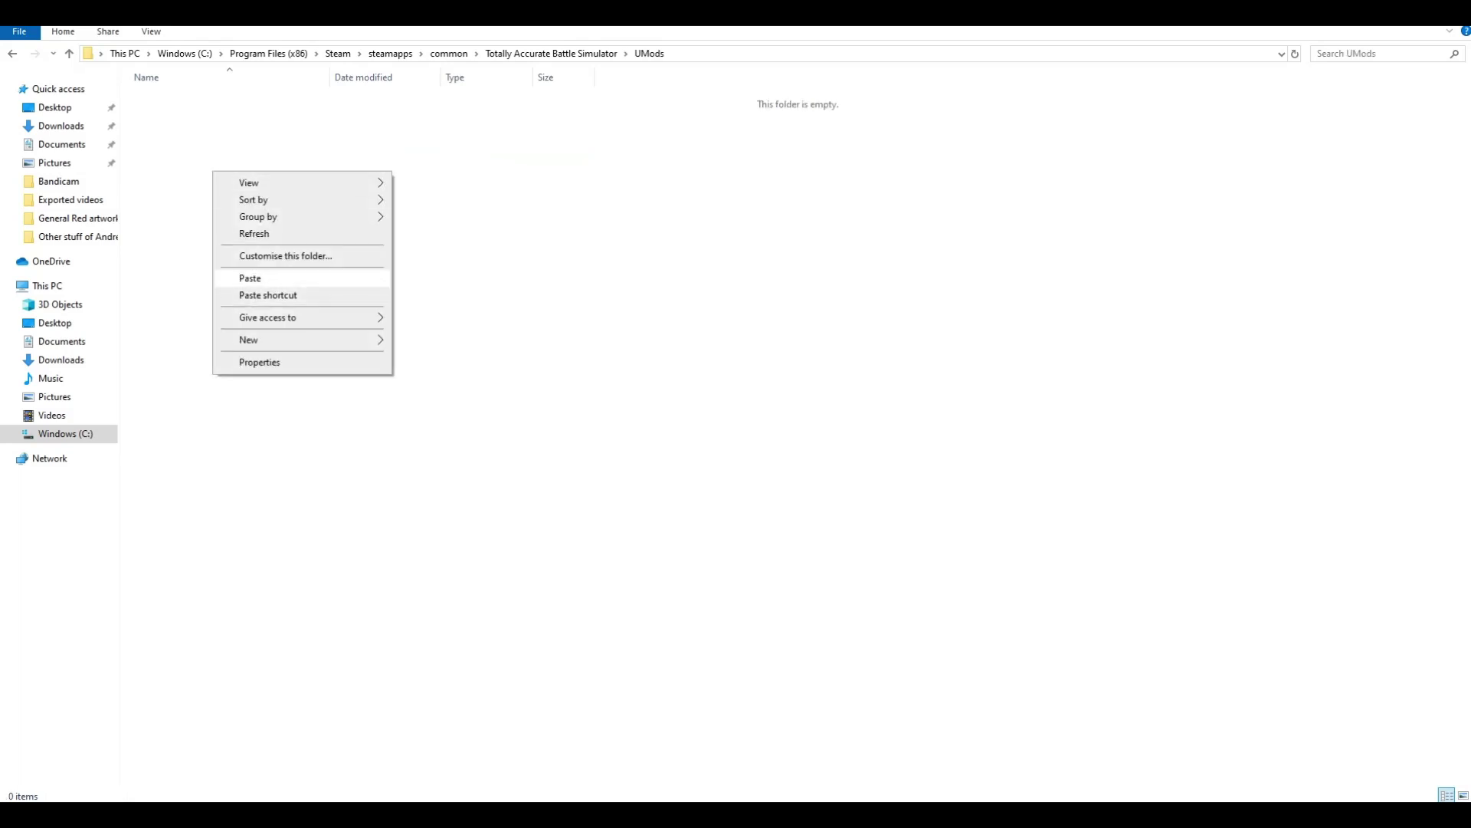
pyautogui.click(250, 278)
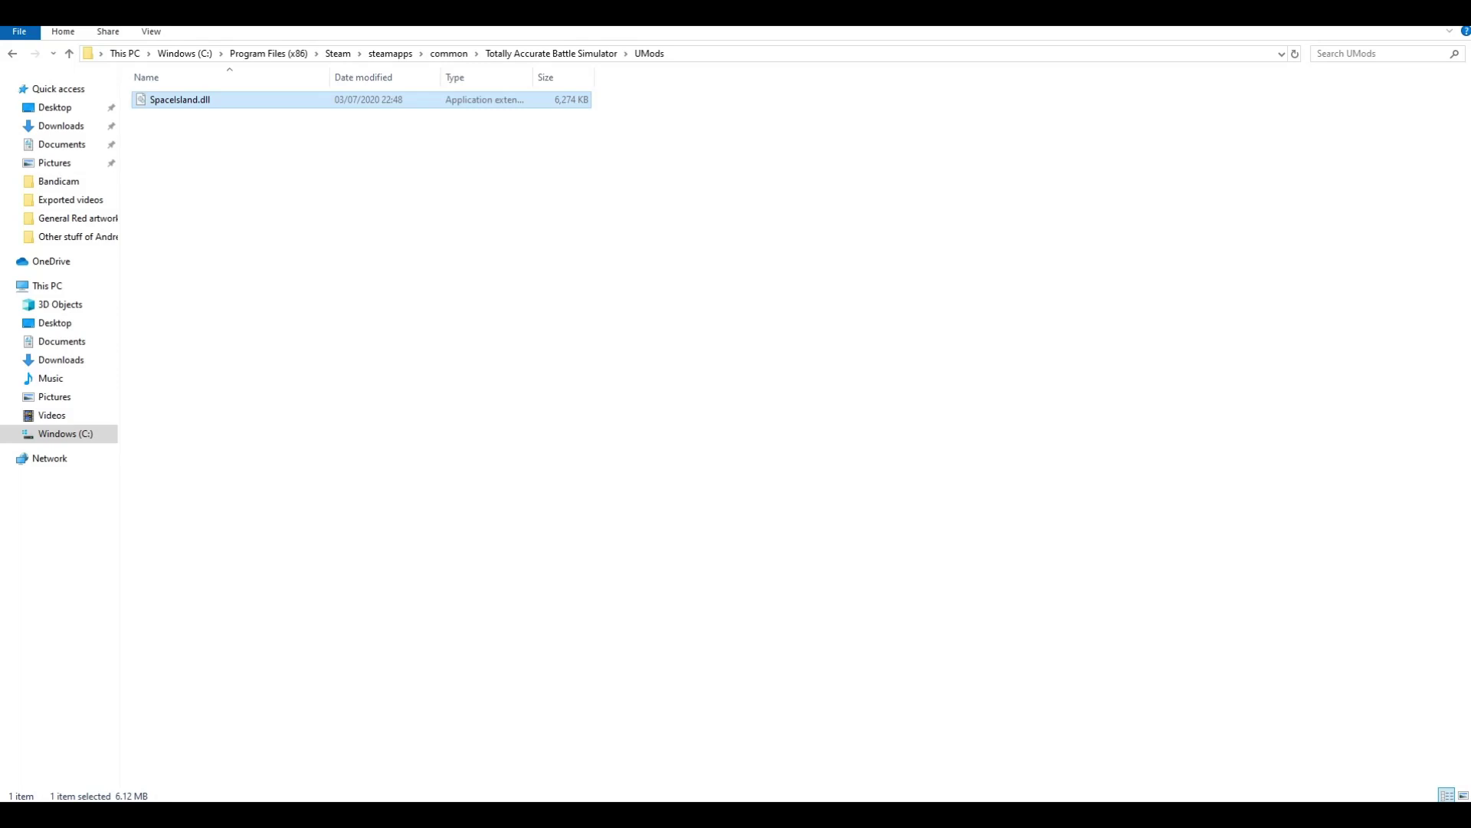
pyautogui.hotkey('ctrl', 'space')
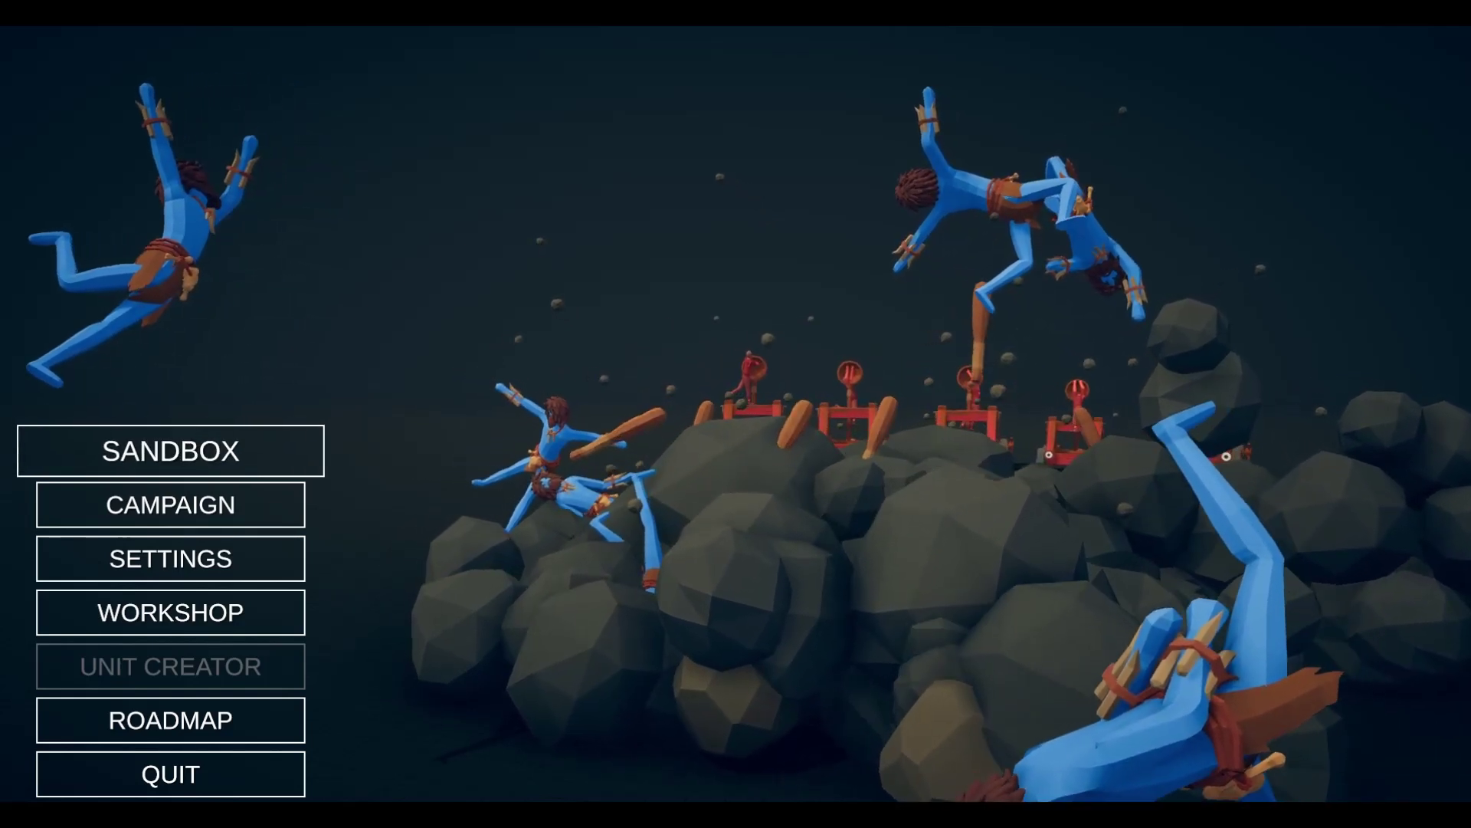
# Step: In Totally Accurate Battle Simulator, load the Space Island map in sandbox mode
pyautogui.click(170, 451)
pyautogui.click(1368, 431)
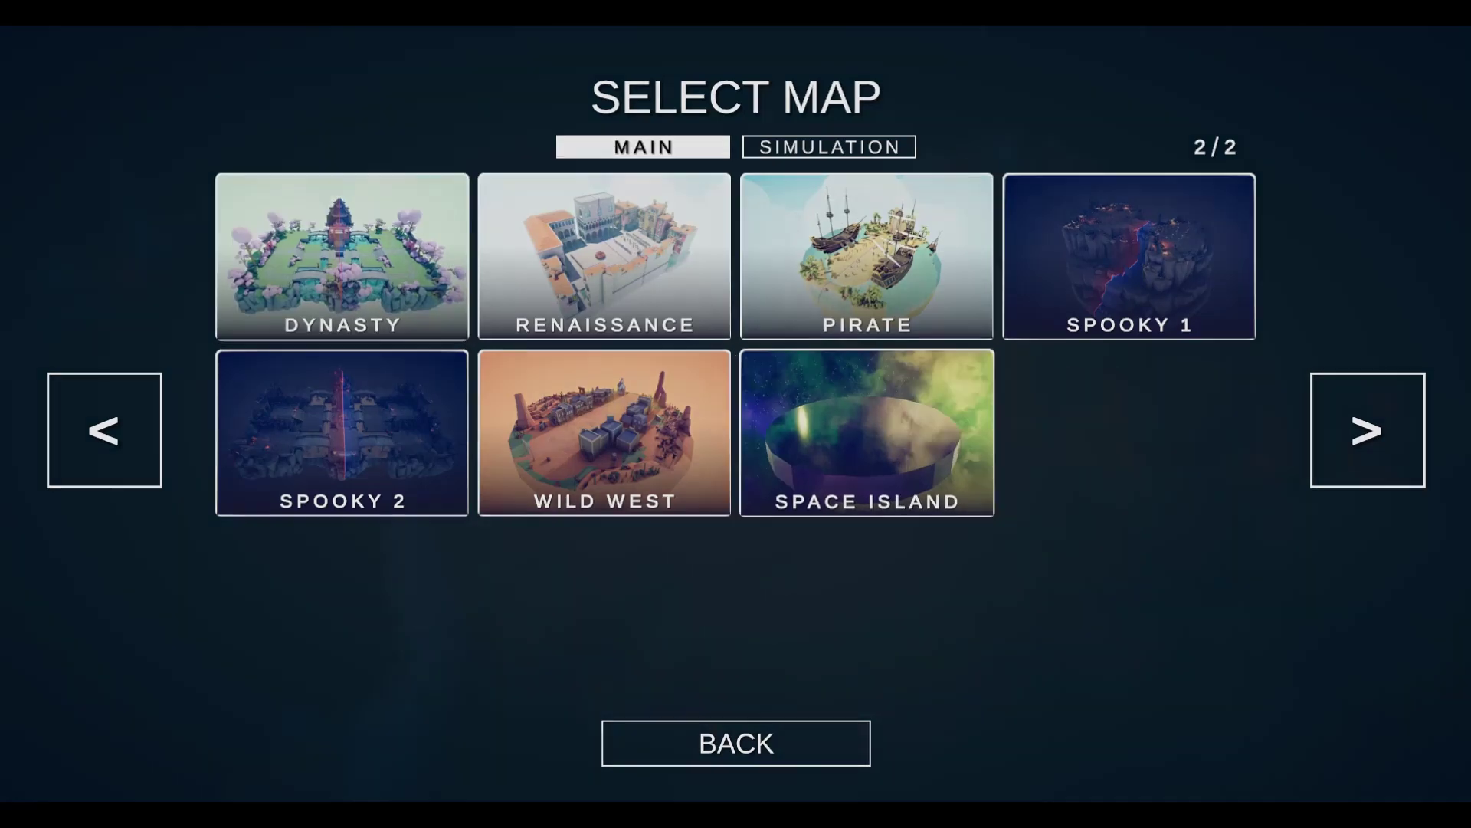
pyautogui.click(867, 433)
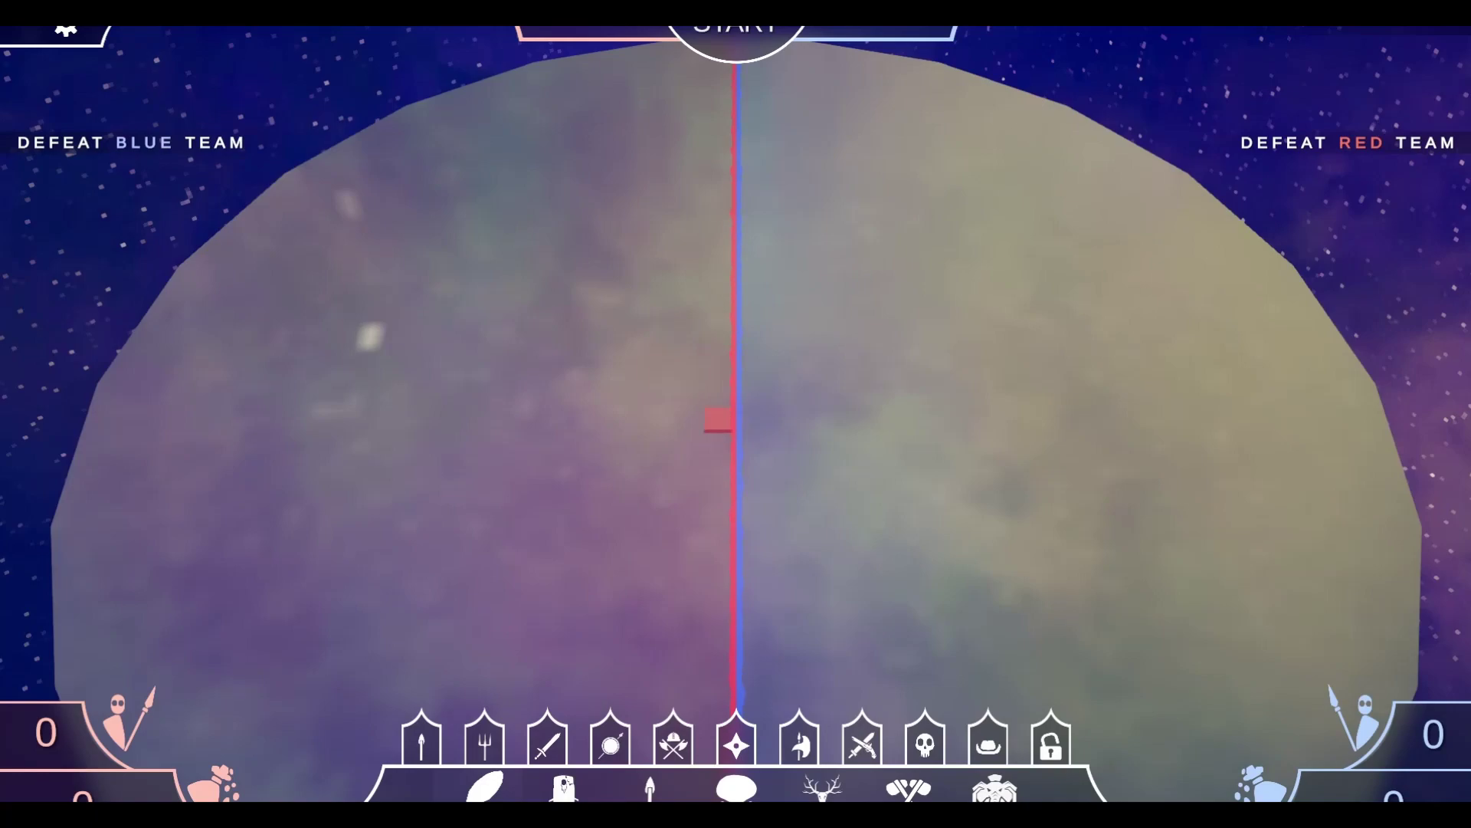